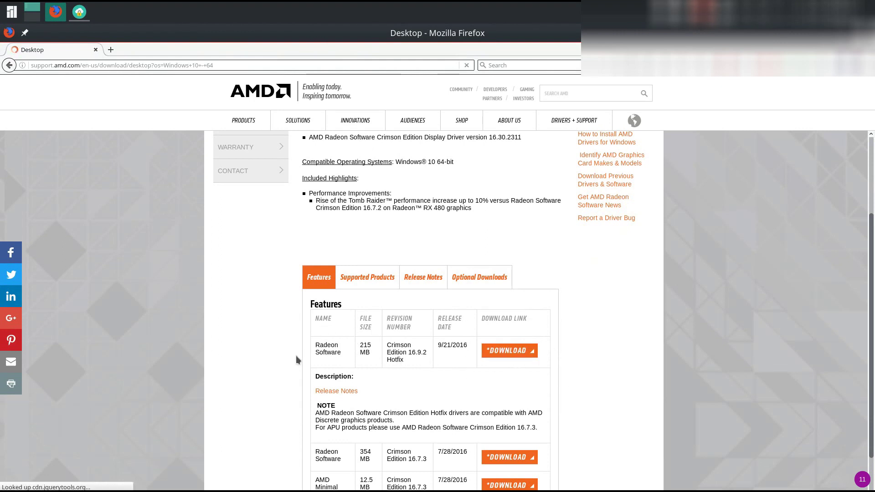
- Save the Crimson Edition 16.9.2 Hotfix driver installer to disk and dismiss the popup
click(508, 351)
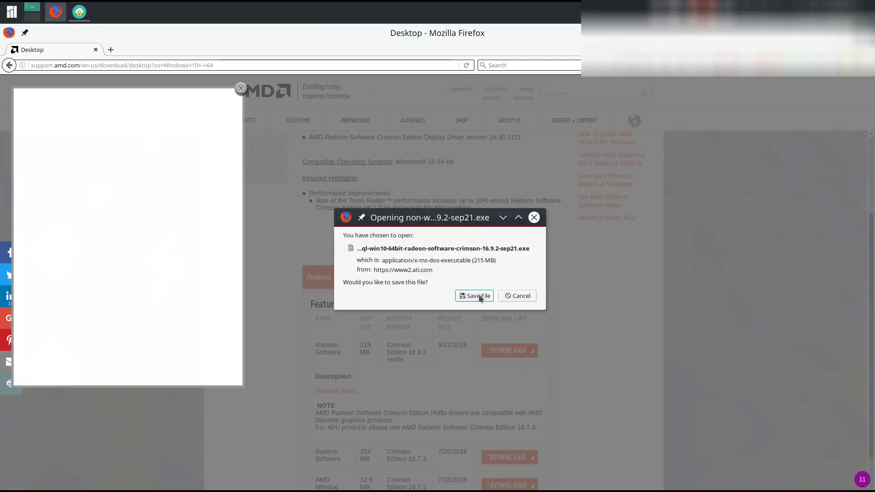
click(478, 296)
click(242, 89)
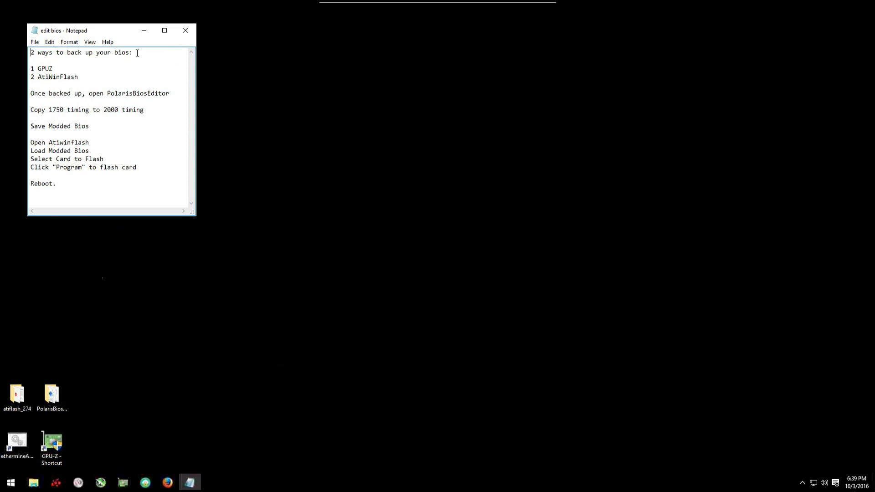
- Mark the GPU-Z backup method in the 'edit bios' notes and launch GPU-Z
drag(133, 53, 30, 52)
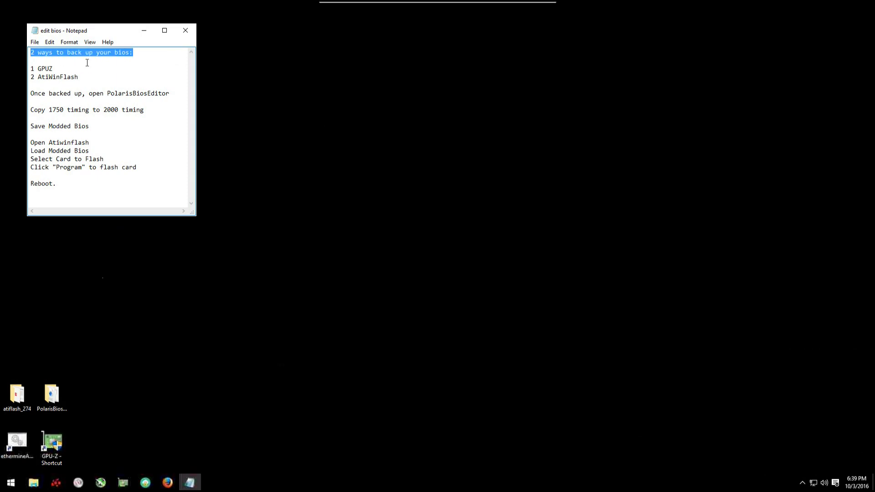
drag(54, 68, 30, 69)
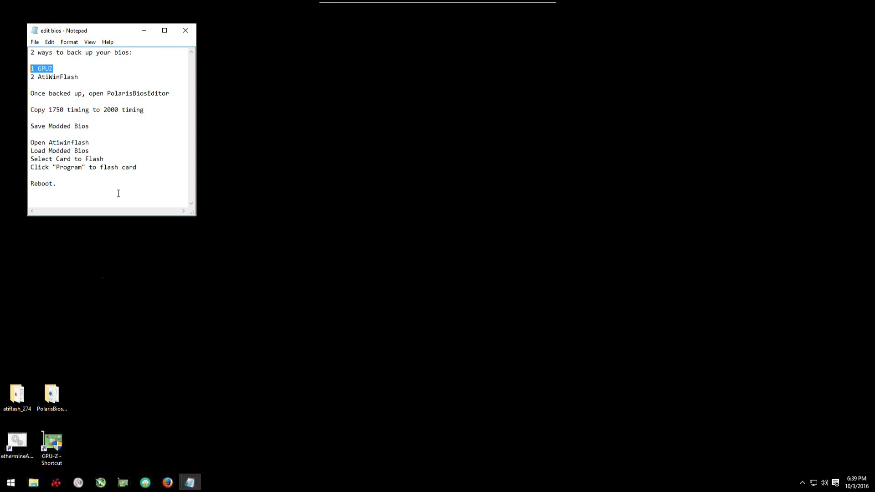
click(51, 447)
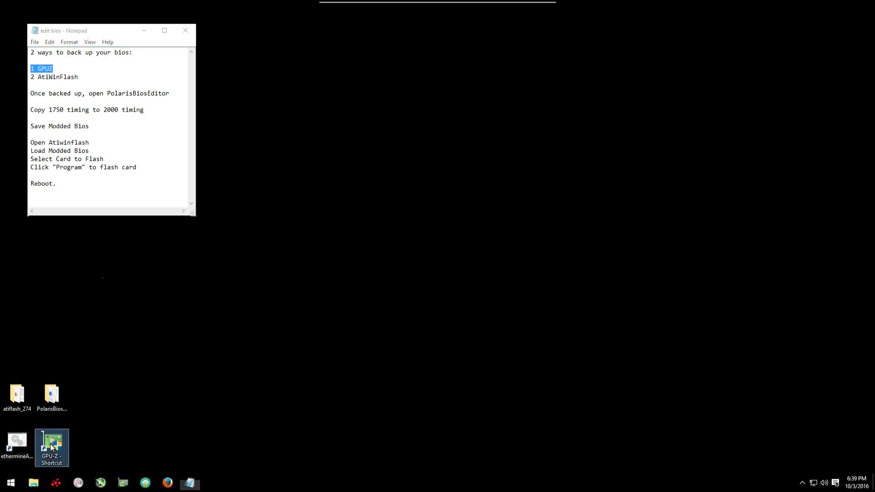
double_click(52, 446)
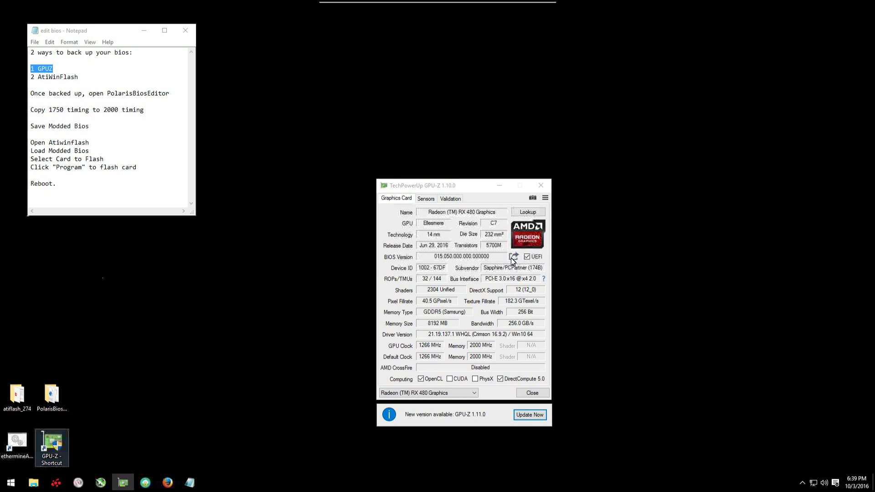
- Save the card's BIOS as SapphireRX480GPUZ.rom, acknowledge the saved message, and close GPU-Z
click(513, 258)
click(531, 266)
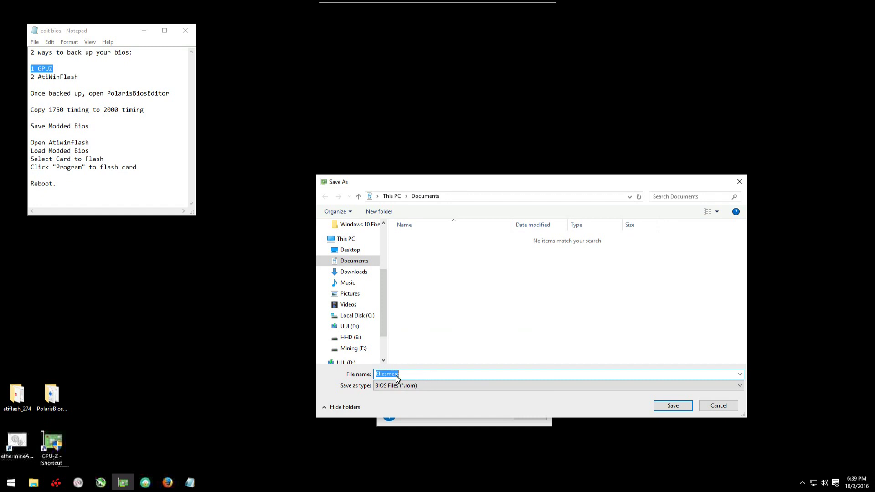
key(BackSpace)
text(SapphireRX)
text(480GPUZ)
click(668, 408)
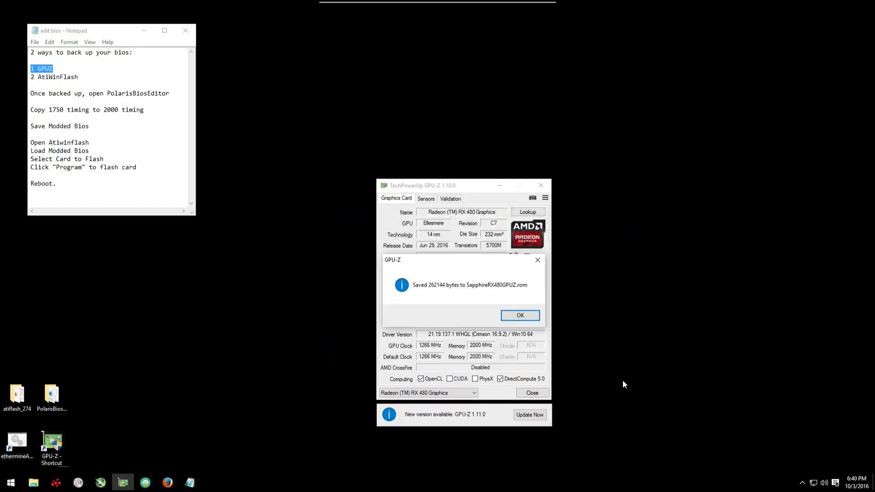
click(510, 314)
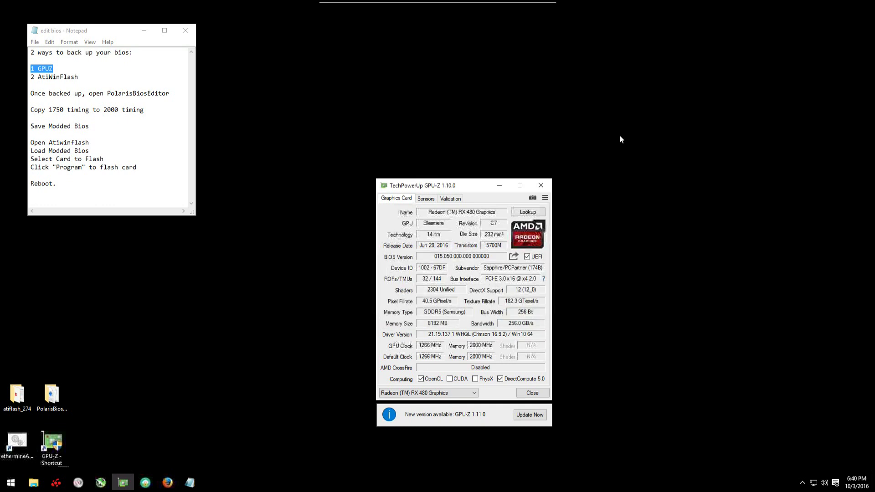
click(541, 185)
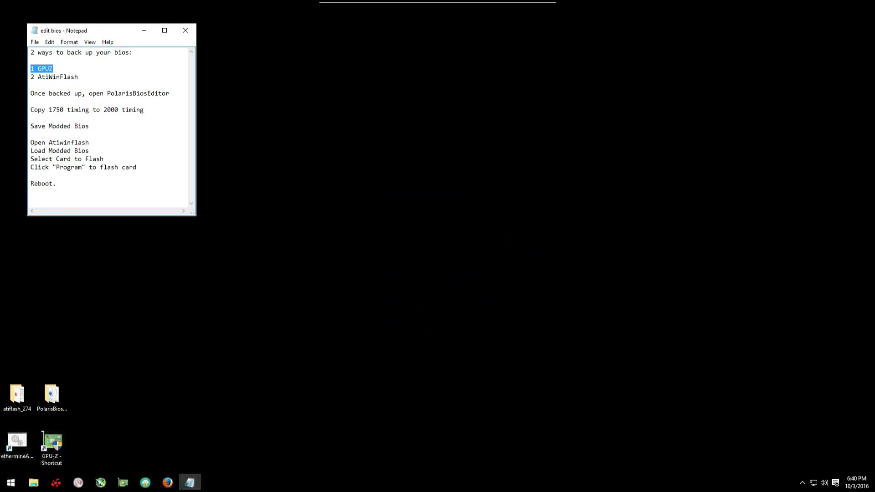
- Mark the AtiWinFlash method in the notes and run ATIWinflash as administrator from atiflash_274
mouse_move(31, 77)
mouse_down()
mouse_move(78, 76)
mouse_move(31, 76)
mouse_up()
click(49, 77)
double_click(17, 395)
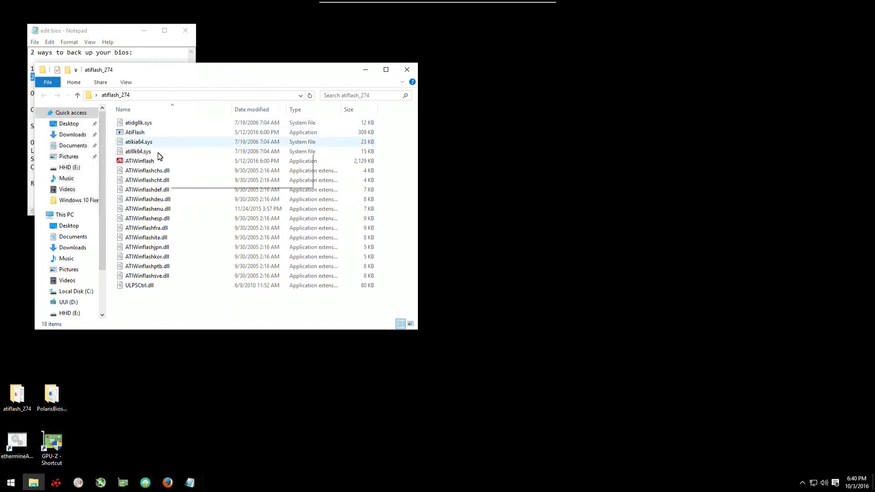
click(150, 164)
right_click(149, 163)
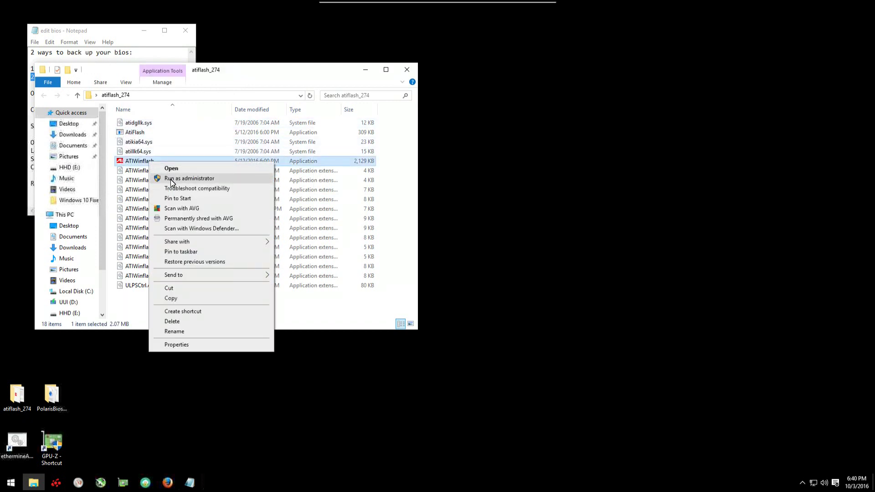
click(172, 180)
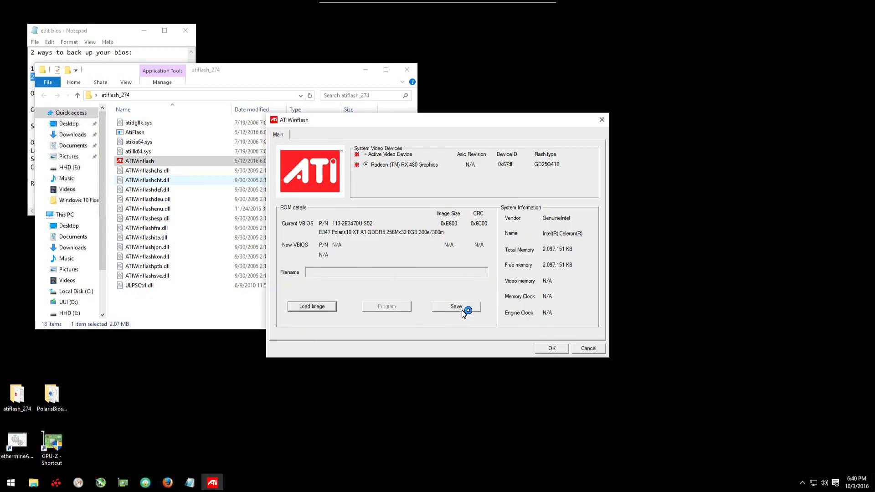
- Save the card's current BIOS as SapphireRX480ATIWINFLASH.rom and dismiss the confirmation
click(462, 308)
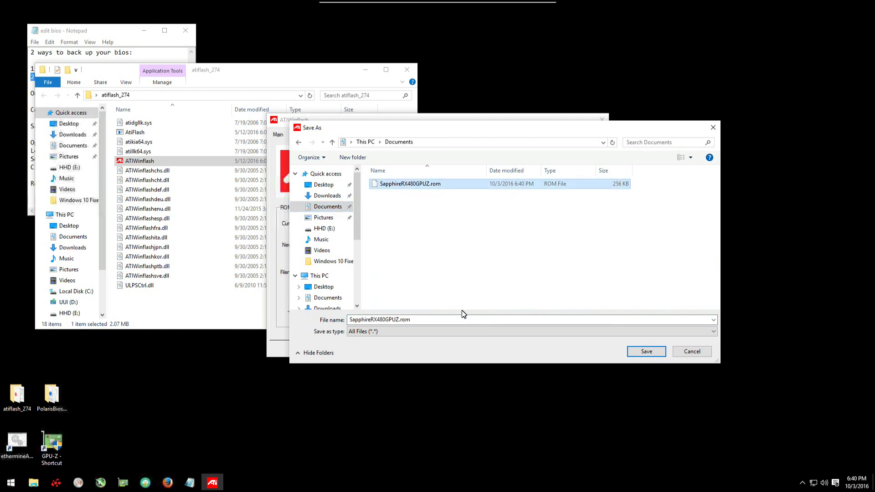
click(463, 314)
key(End)
key(shift+Left)
key(shift+Left)
key(shift+Left)
key(shift+Left)
key(shift+Left)
key(shift+Left)
key(shift+Left)
key(shift+Left)
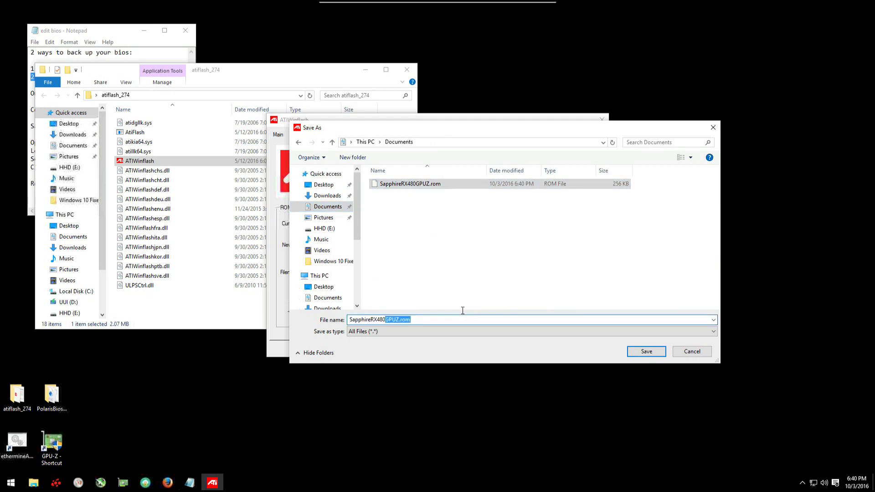
text(A)
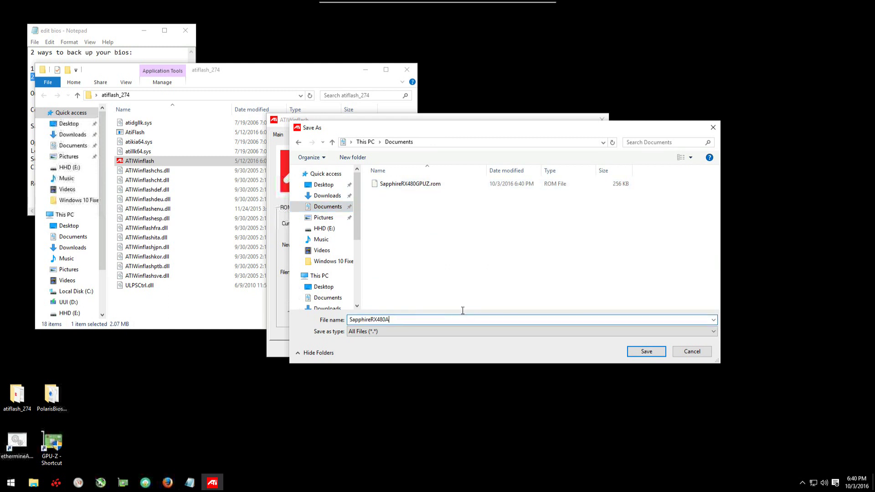
text(TIWINFLASH.rom)
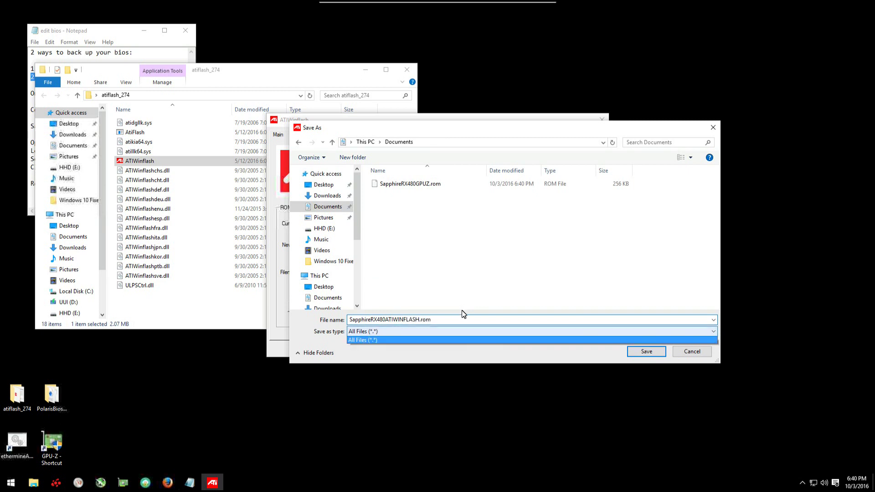
key(Tab)
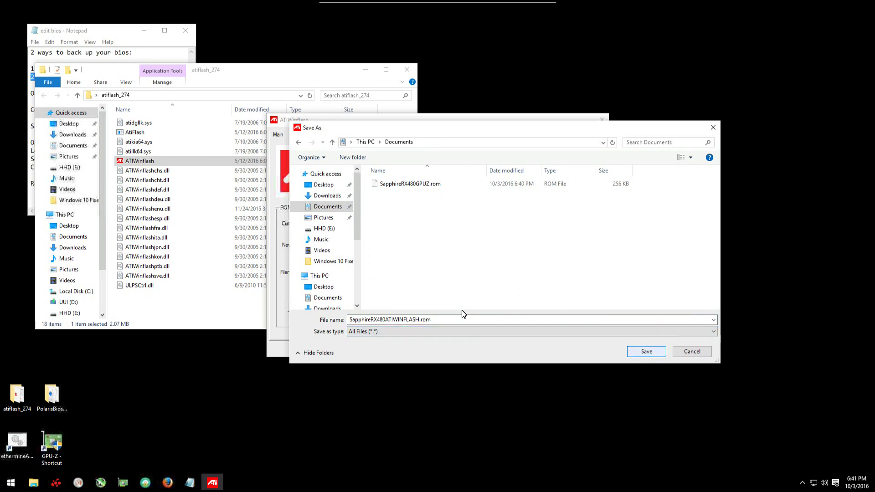
key(Return)
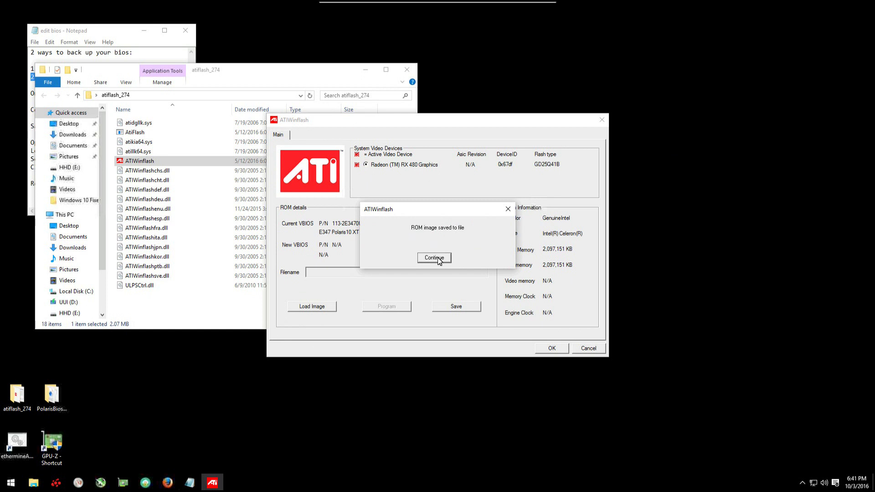
key(Return)
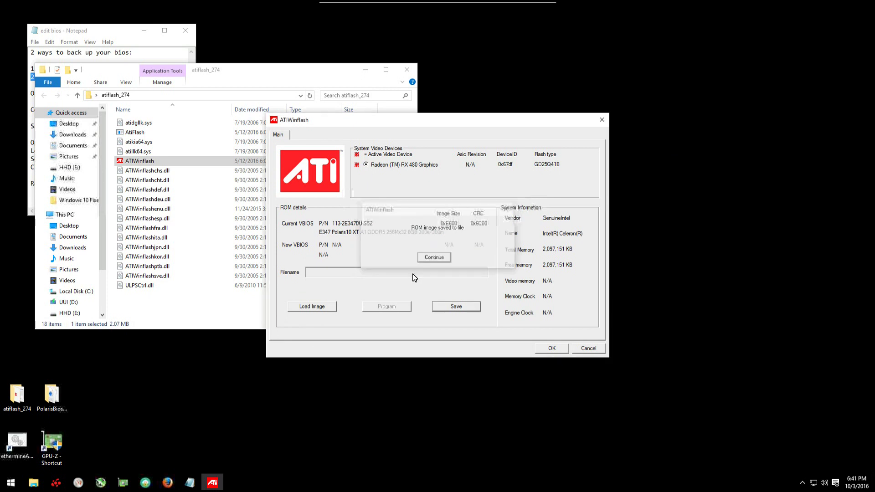
- Close ATIWinflash and the atiflash_274 folder, then mark the PolarisBiosEditor step in the notes
click(560, 356)
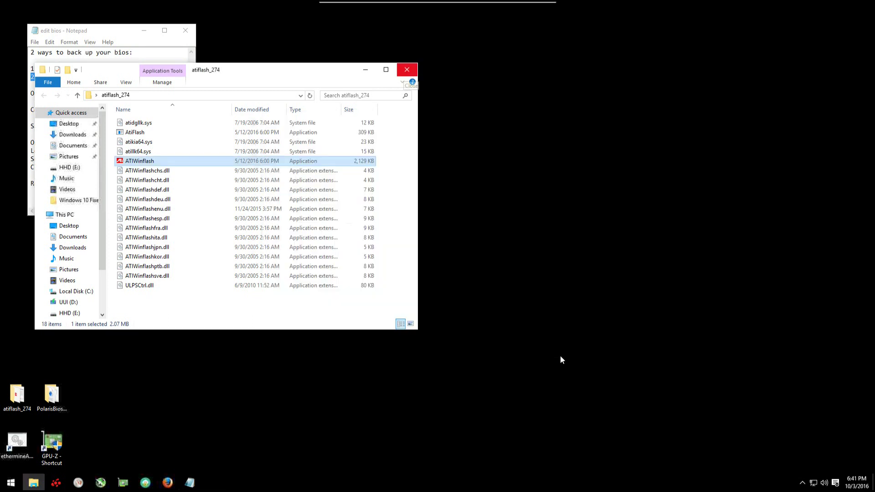
key(alt+F4)
drag(169, 93, 31, 85)
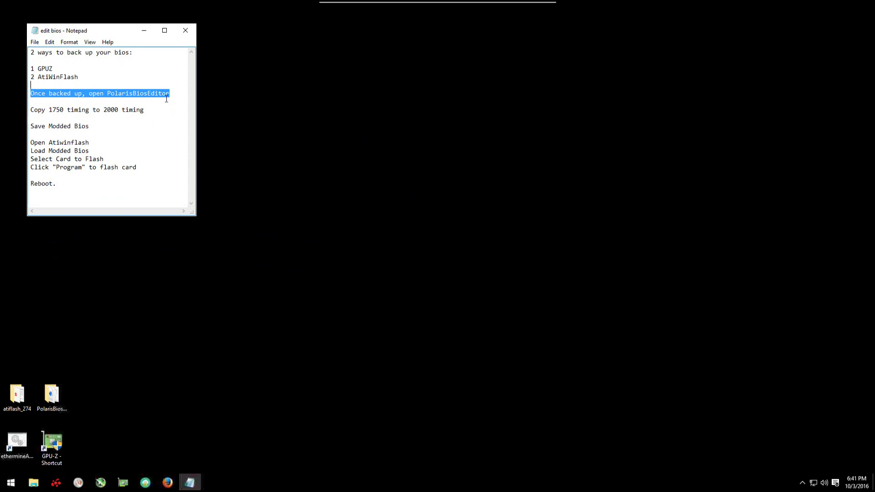
- Run PolarisBiosEditor as administrator from the PolarisBiosEditor-master folder and accept the disclaimer
click(50, 403)
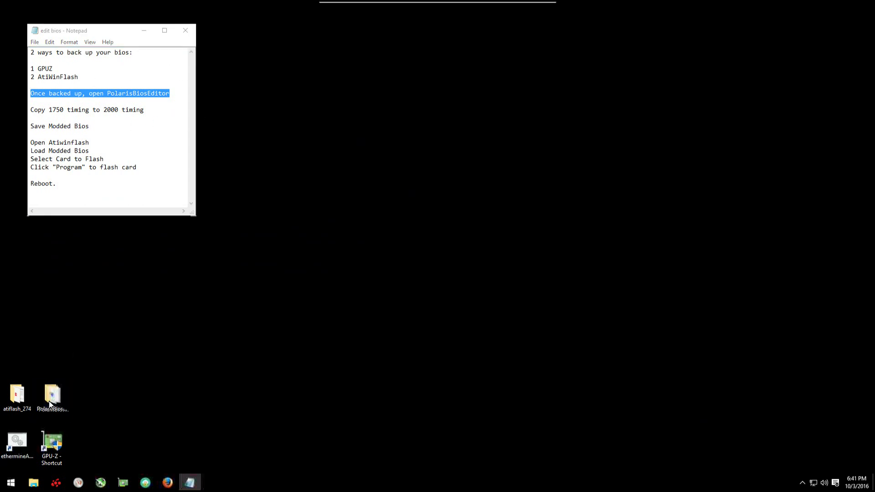
double_click(53, 404)
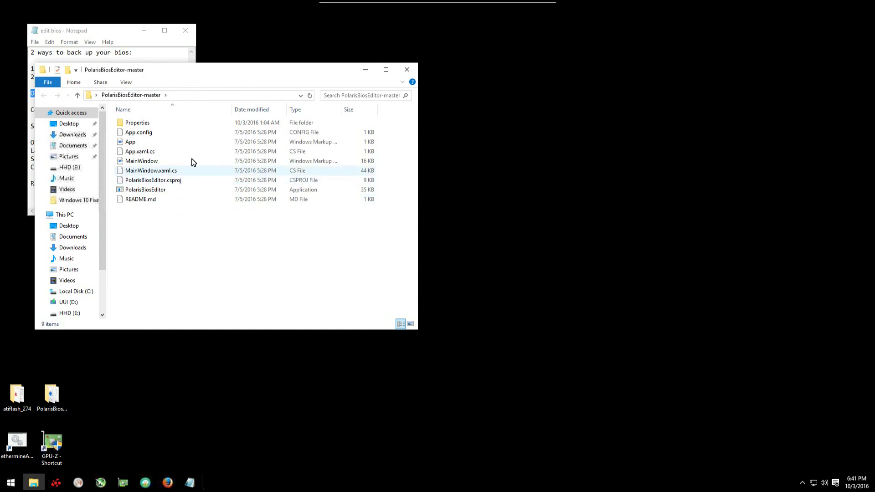
right_click(159, 190)
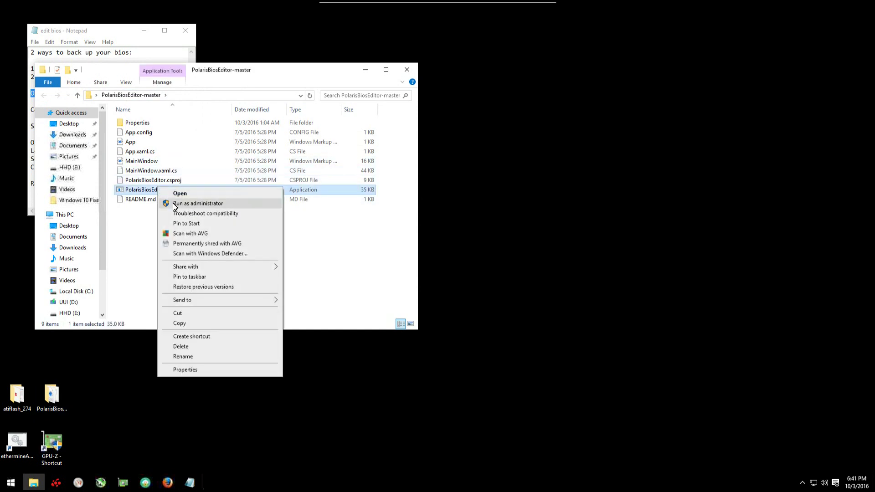
click(176, 203)
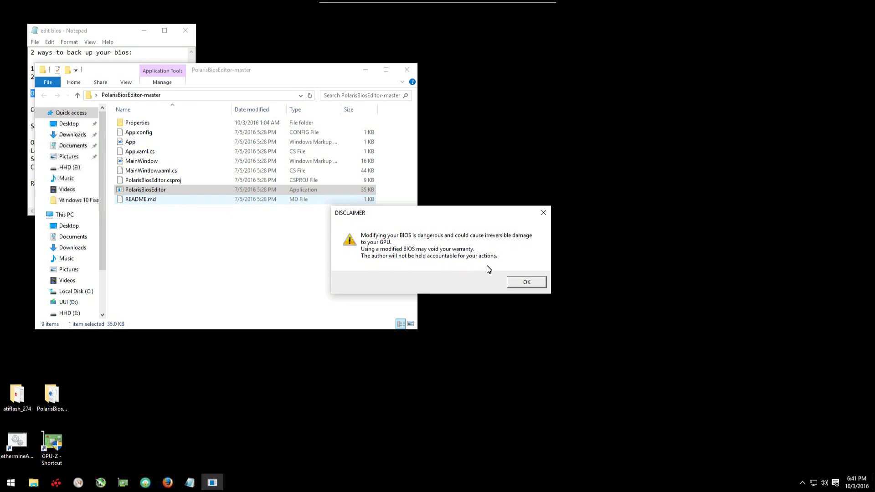
click(545, 281)
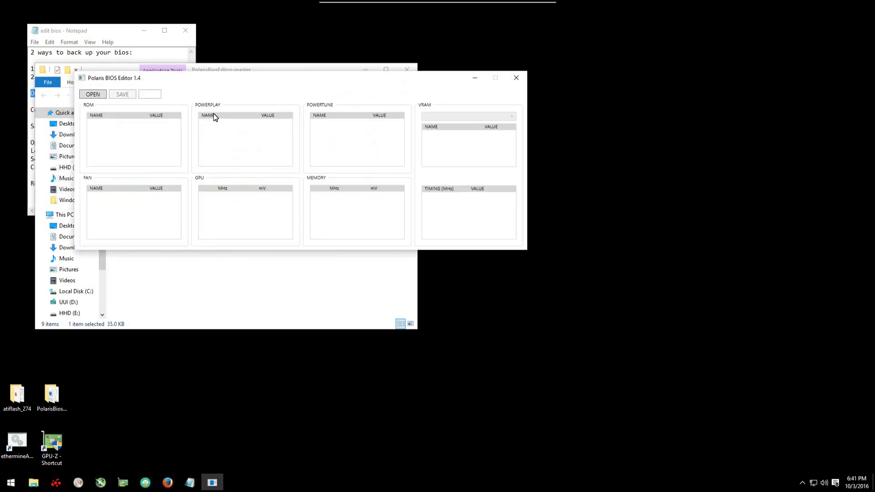
- Open SapphireRX480ATIWINFLASH.rom from Documents in Polaris BIOS Editor
click(94, 95)
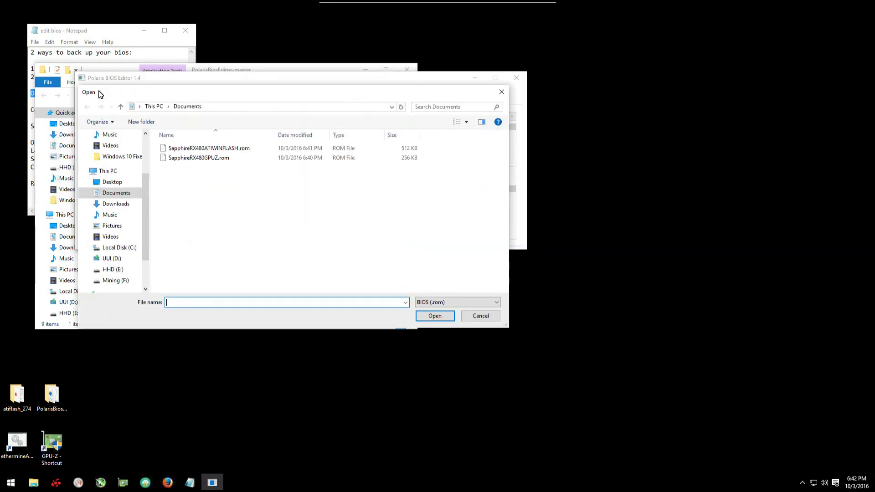
key(Down)
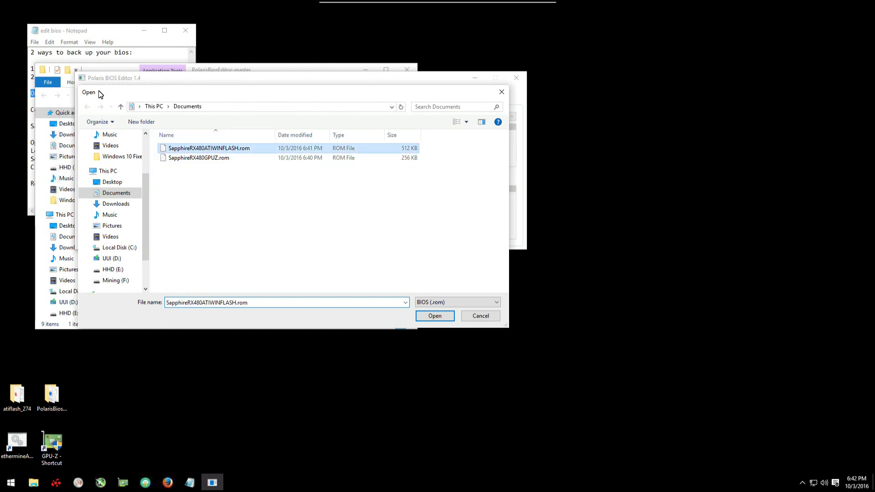
key(Return)
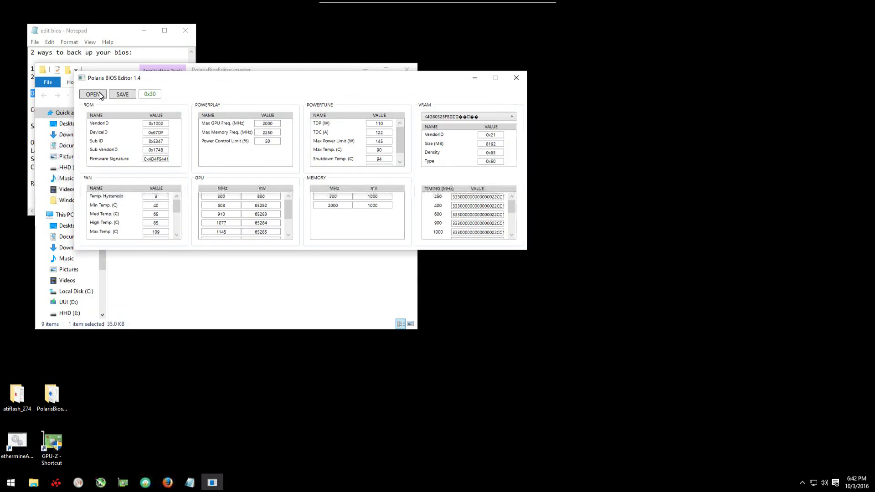
- Select the 1750 MHz VRAM timing entry and inspect it and the 2000 MHz entry
scroll(503, 224, down, 3)
click(503, 223)
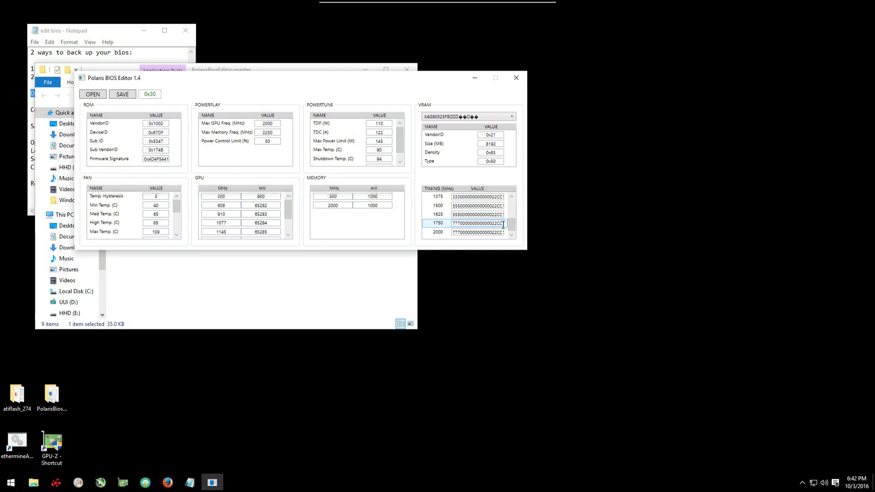
key(ctrl+a)
key(ctrl+v)
key(ctrl+a)
key(Down)
key(ctrl+a)
key(ctrl+v)
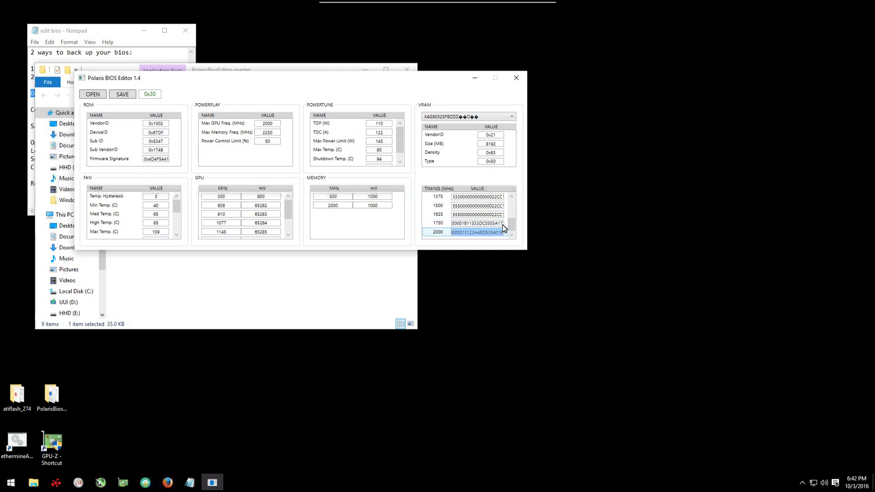
key(ctrl+a)
- Copy the 1750 MHz timing string and paste it in place of the 2000 MHz timing
right_click(504, 223)
key(Return)
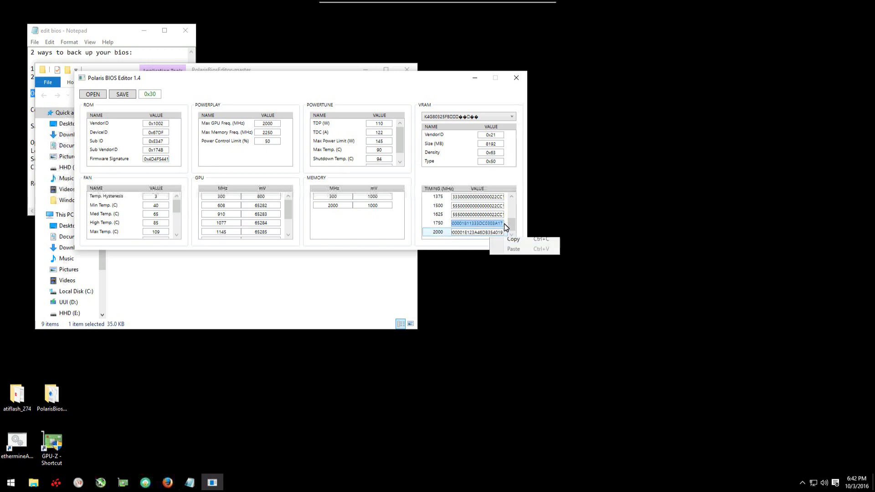
key(Down)
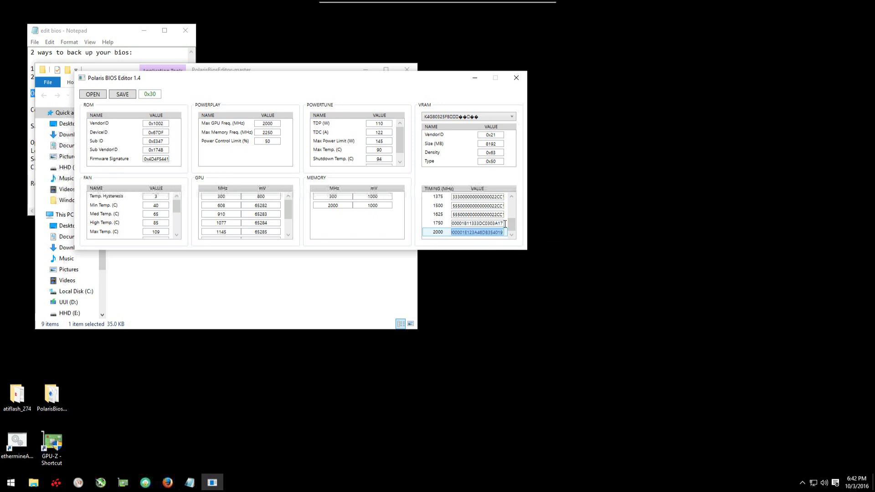
key(BackSpace)
right_click(504, 224)
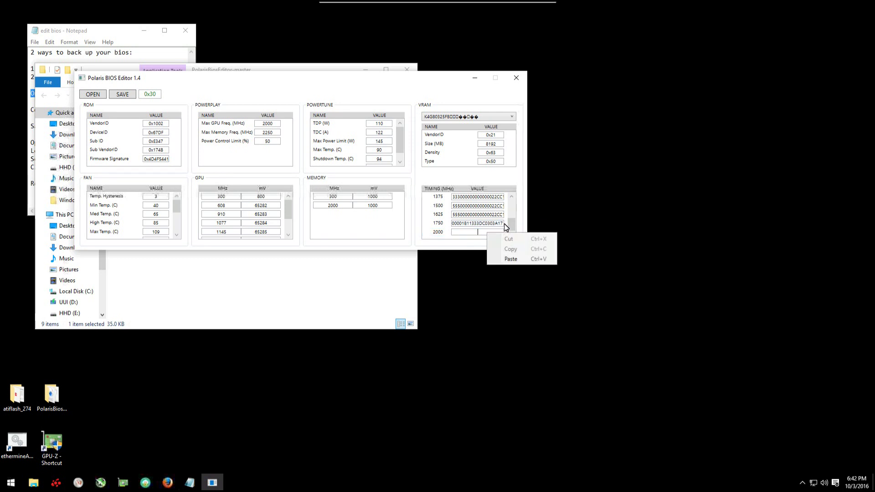
key(Down)
key(Return)
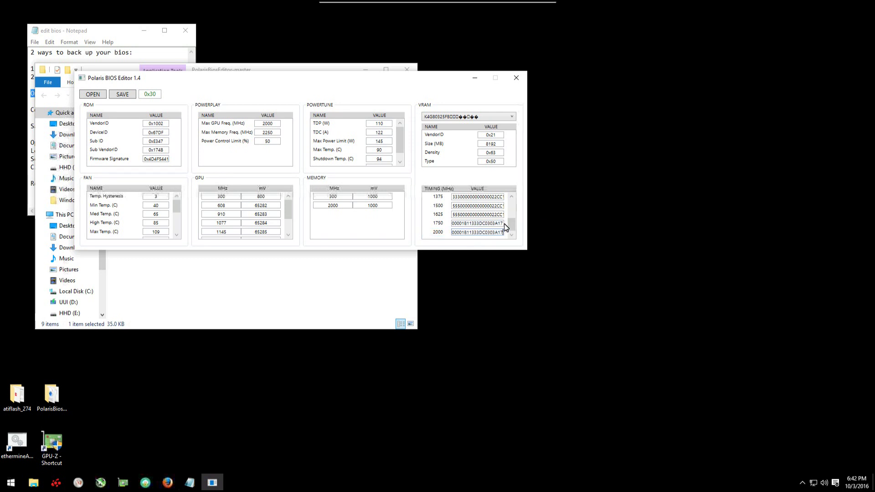
key(Escape)
key(Up)
key(Down)
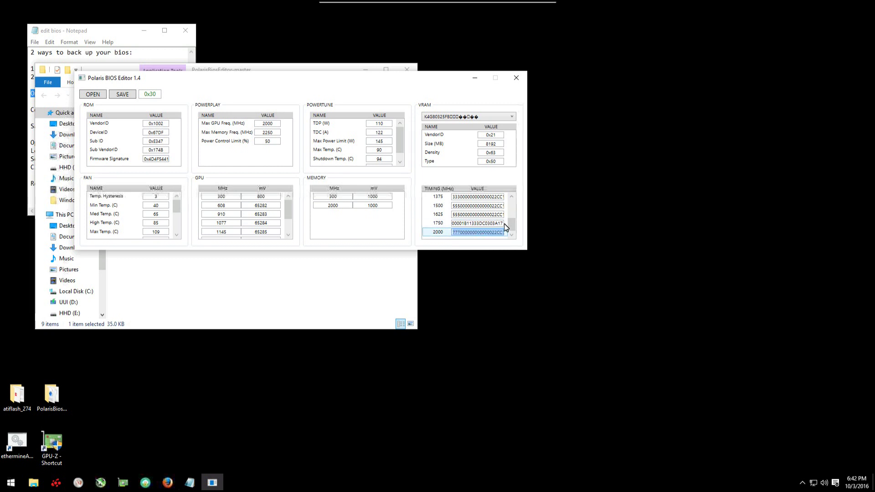
- Recheck the 1750 MHz timing row and leave the timing fields
click(505, 223)
click(505, 223)
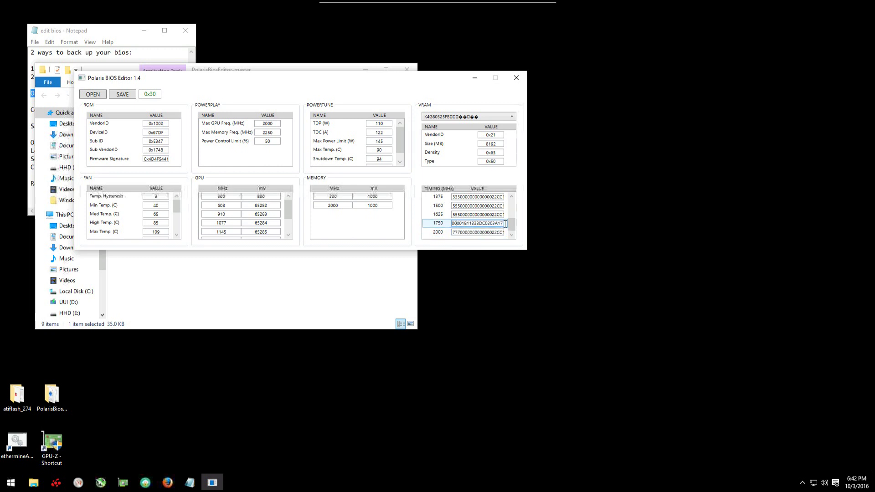
key(ctrl+v)
click(504, 223)
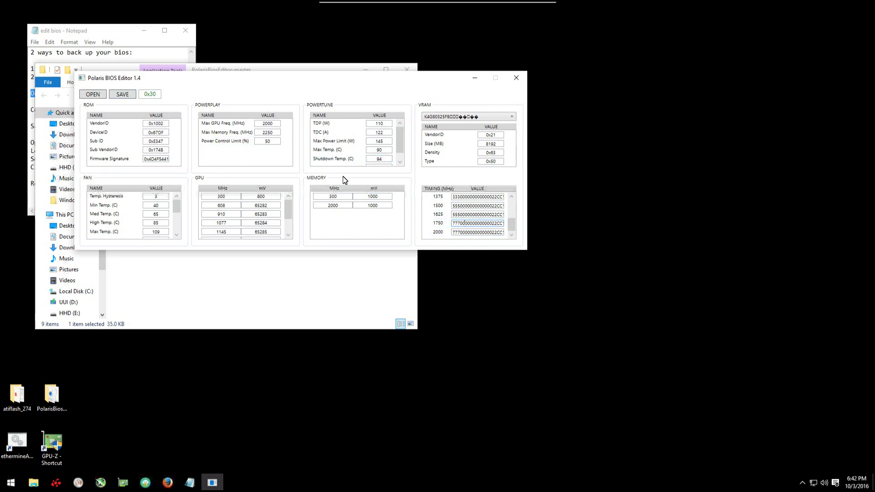
- Save the edited BIOS as SapphireRX480modded.rom, replacing ATIWINFLASH with 'modded' in the name
click(119, 94)
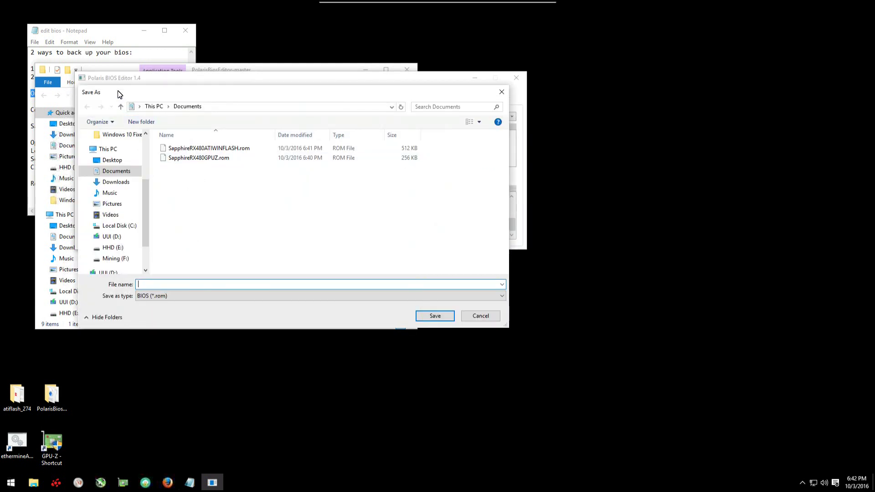
click(209, 148)
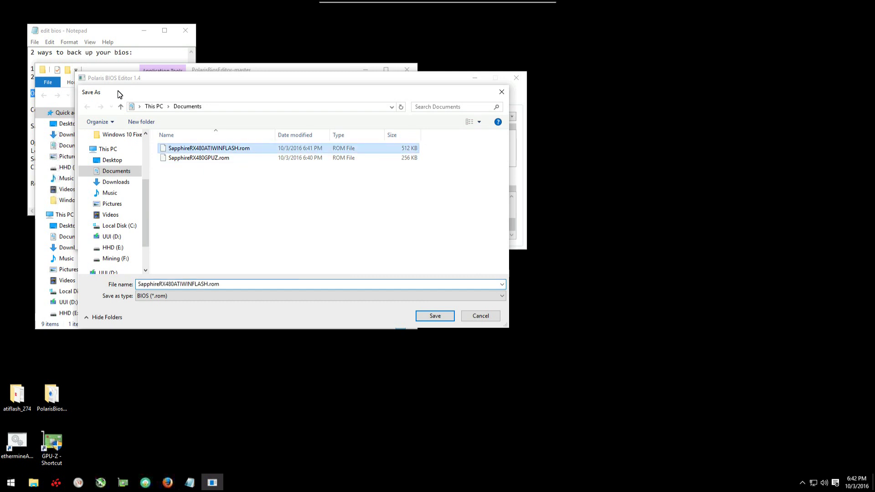
key(Tab)
click(197, 284)
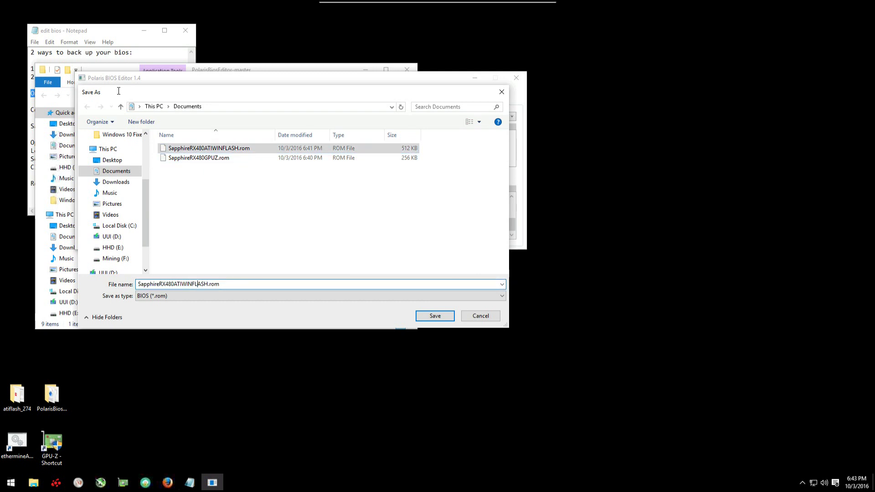
key(Right)
key(Right)
key(Right)
key(shift+Left)
key(shift+Left)
key(shift+Left)
key(shift+Left)
key(shift+Left)
key(shift+Left)
key(shift+Left)
key(shift+Left)
key(shift+Left)
key(shift+Left)
key(shift+Left)
text(mod)
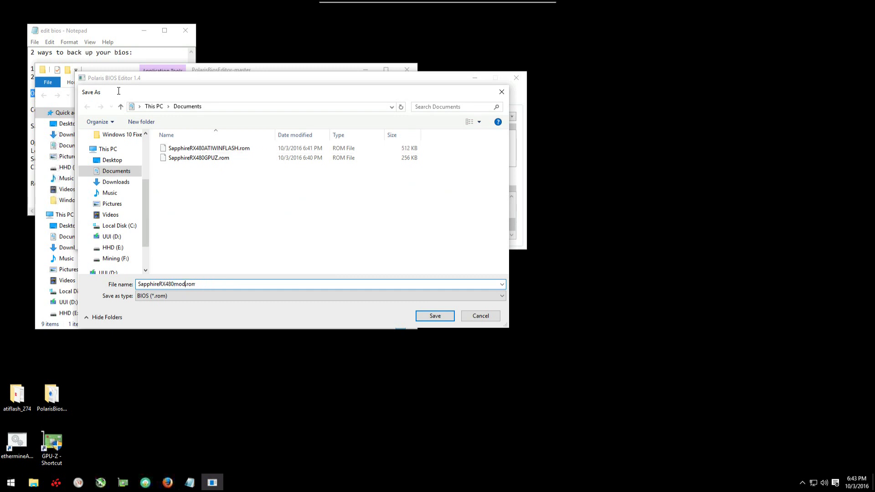
text(ded)
click(452, 317)
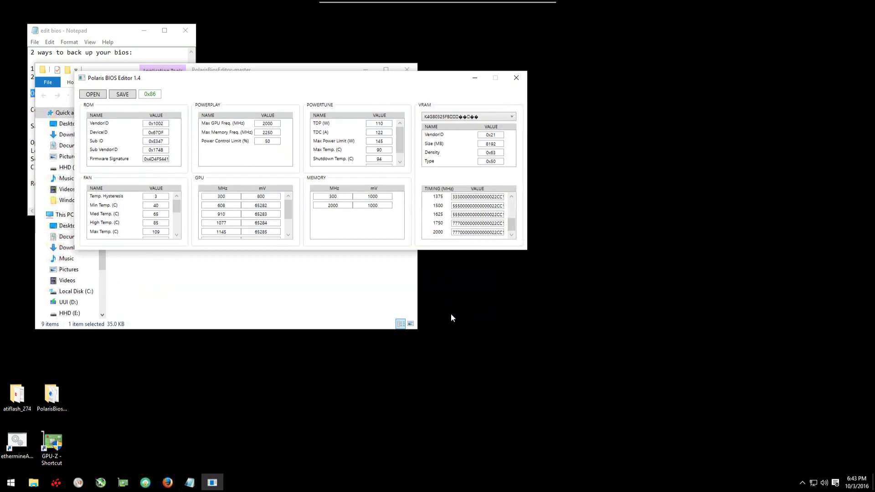
- Close Polaris BIOS Editor and its folder, and mark the Open Atiwinflash and Load Modded Bios notes
click(517, 78)
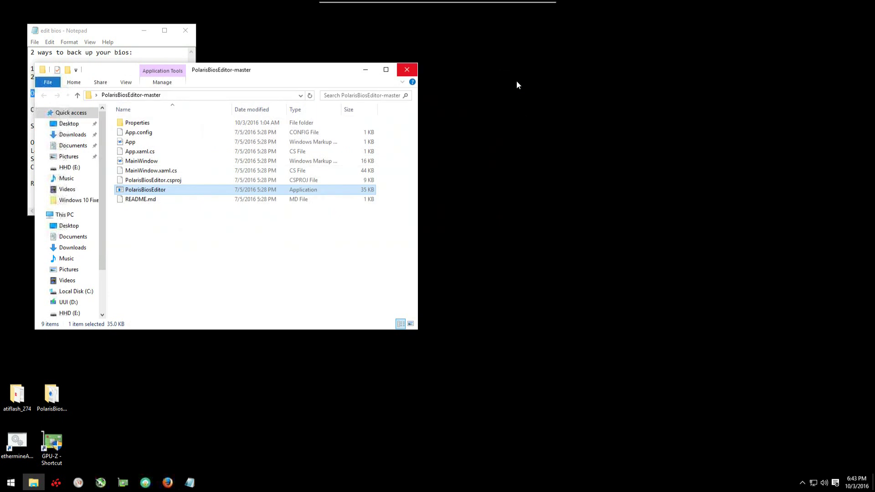
key(alt+F4)
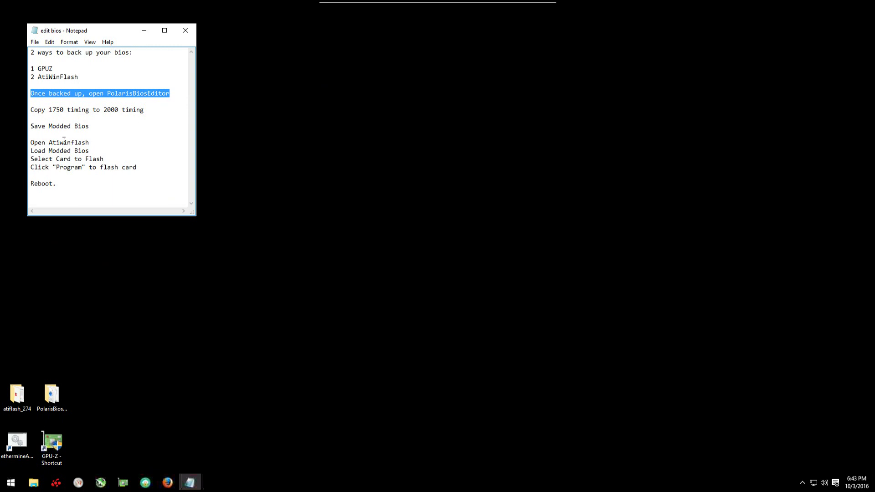
drag(90, 143, 30, 143)
drag(87, 151, 30, 151)
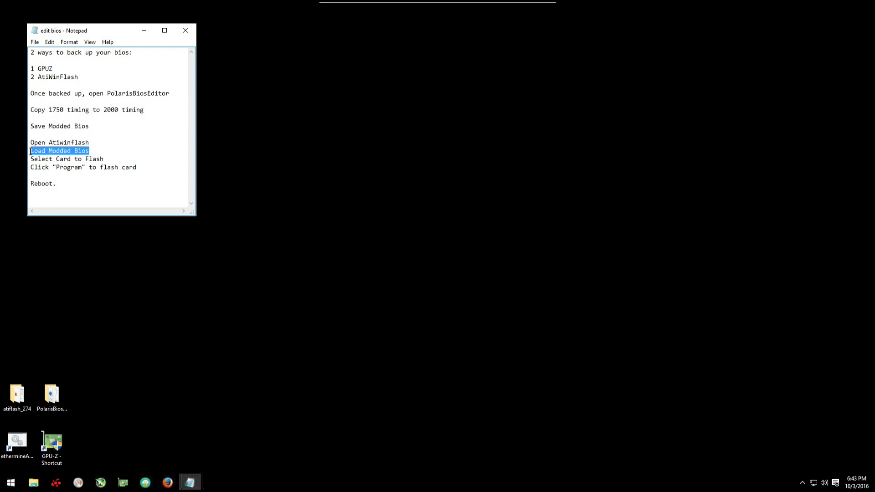
- Run ATIWinflash as administrator from the atiflash_274 desktop folder
double_click(25, 392)
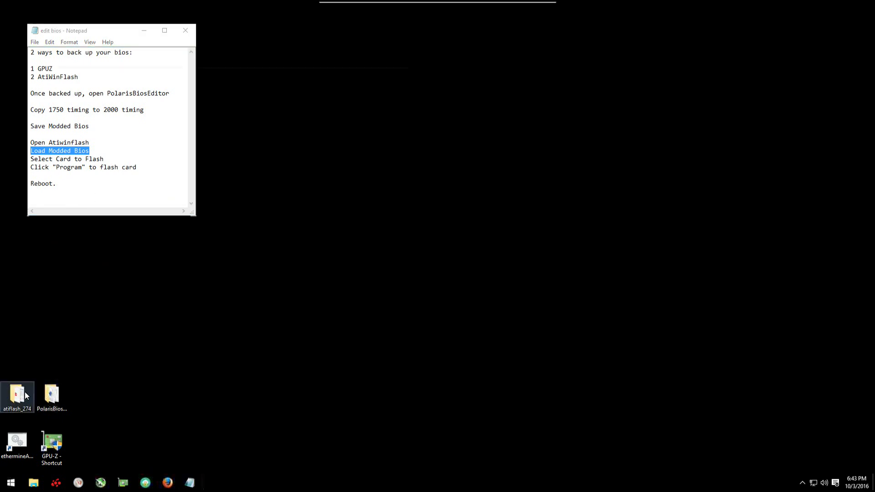
click(136, 161)
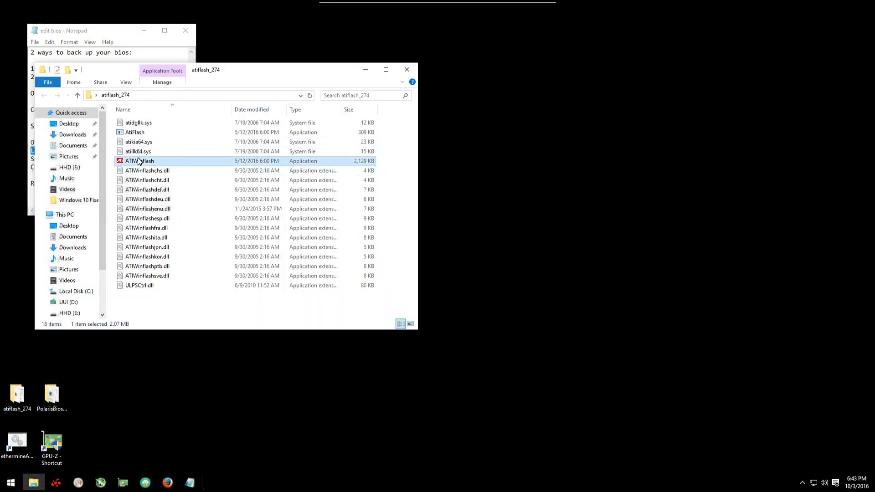
right_click(138, 159)
click(157, 176)
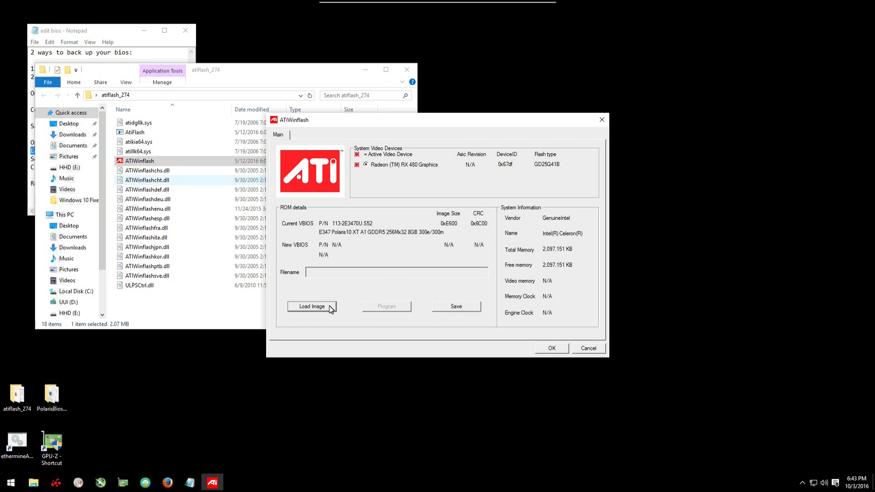
- Load SapphireRX480modded.rom, program it onto the RX 480, and dismiss the success message
click(312, 307)
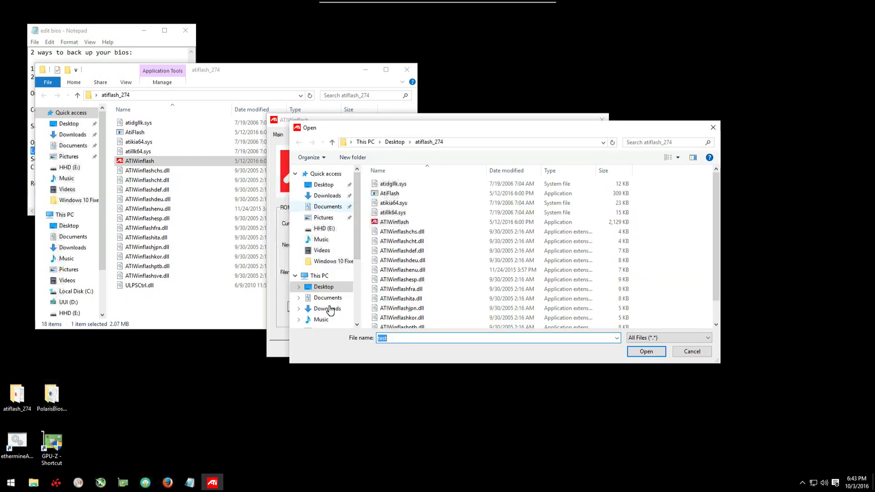
key(End)
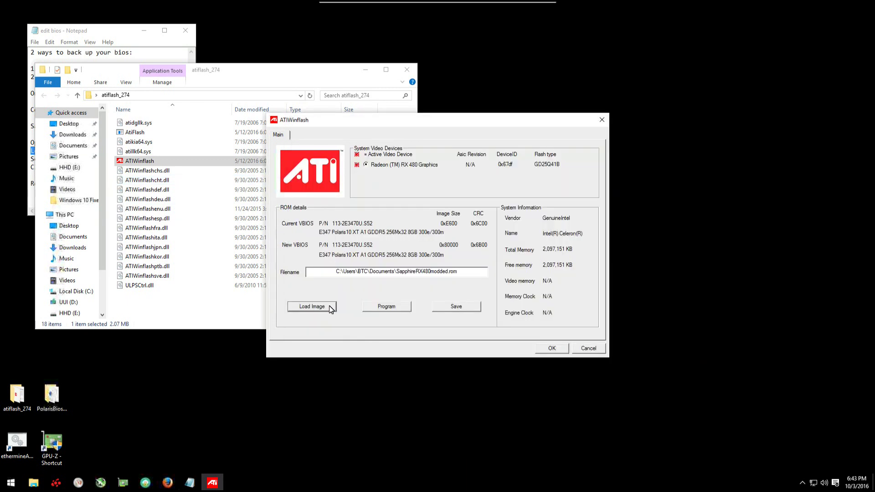
key(shift+Left)
key(shift+Left)
key(shift+Left)
key(shift+Left)
key(shift+Left)
key(shift+Left)
key(shift+Left)
key(shift+Left)
key(shift+Left)
key(shift+Left)
key(shift+Left)
key(shift+Left)
key(shift+Left)
key(shift+Left)
key(shift+Left)
key(shift+Left)
key(shift+Left)
key(shift+Left)
key(shift+Left)
key(shift+Left)
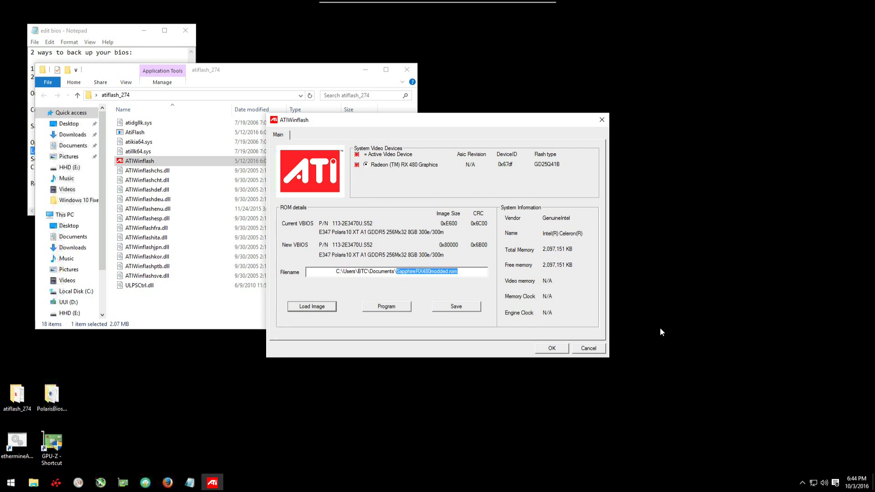
click(398, 308)
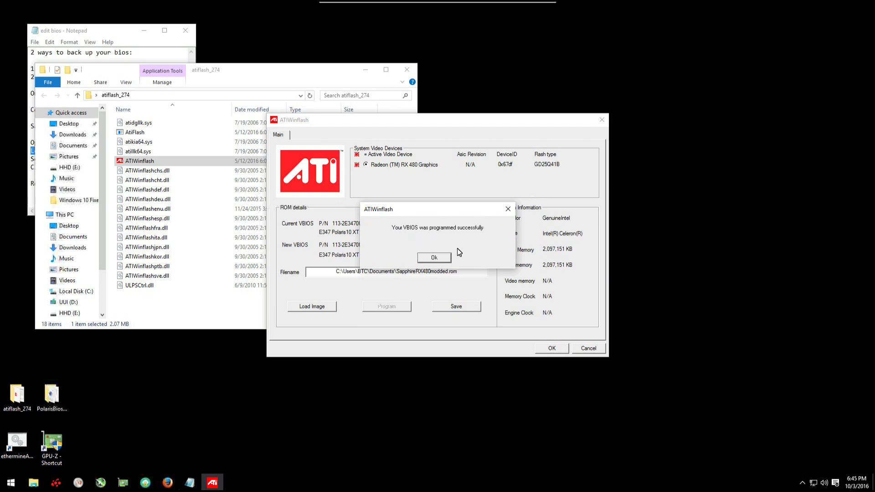
click(432, 258)
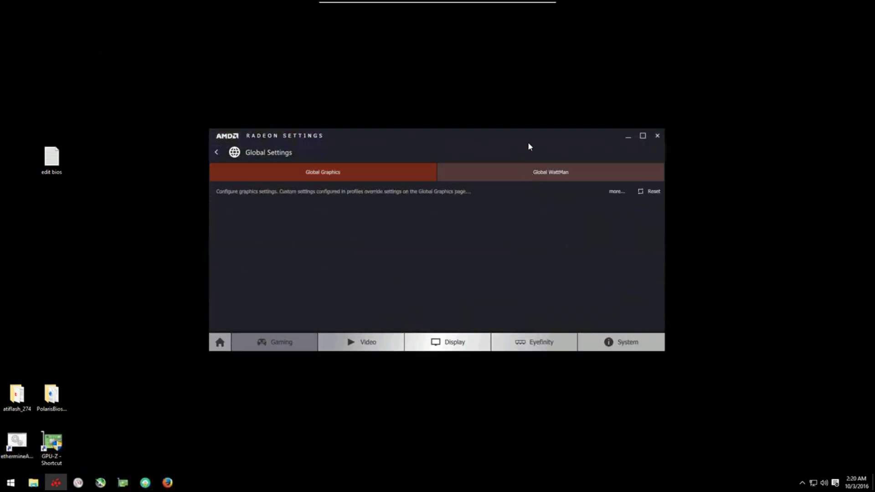
- Enlarge Radeon Settings, raise the WattMan memory clock to about 2200 MHz, apply, and close
double_click(529, 136)
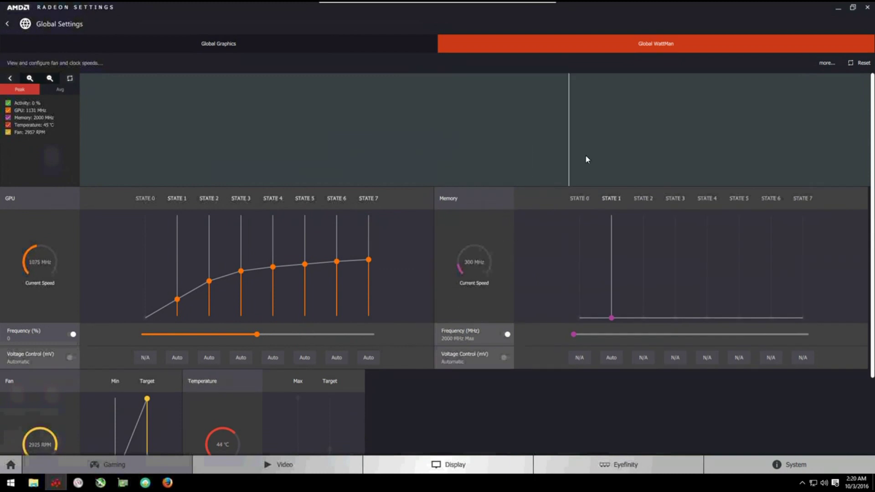
drag(611, 318, 607, 241)
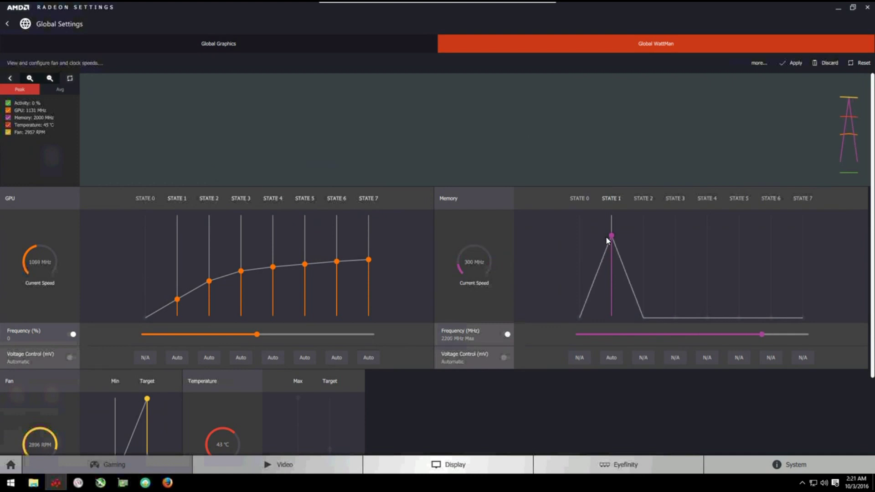
click(790, 62)
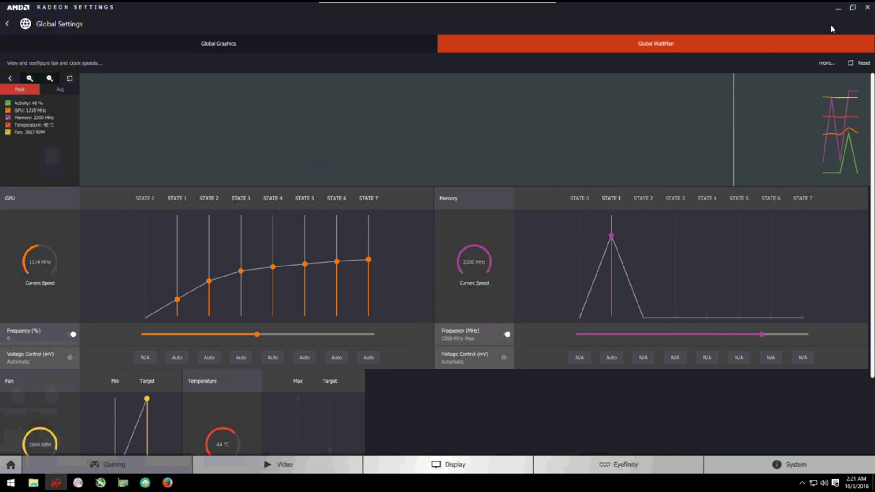
click(868, 7)
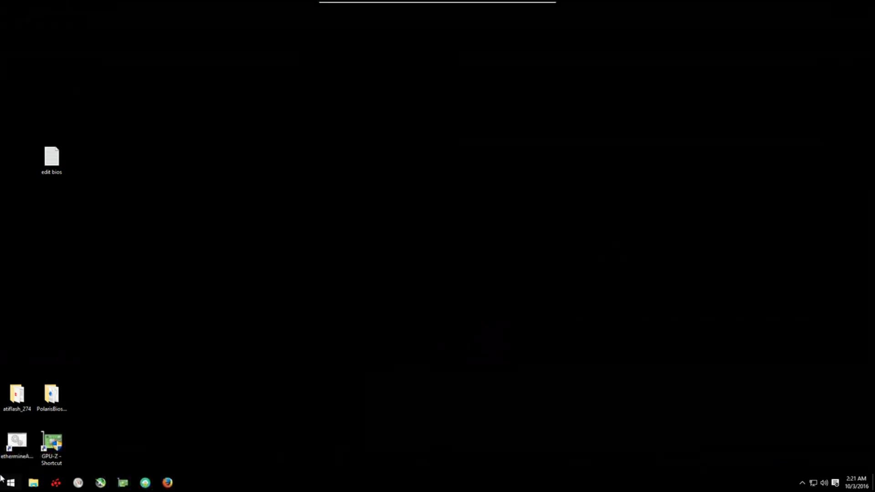
- Launch the ethermine desktop shortcut to restart Claymore's miner on asia1.ethermine.org:14444
double_click(17, 443)
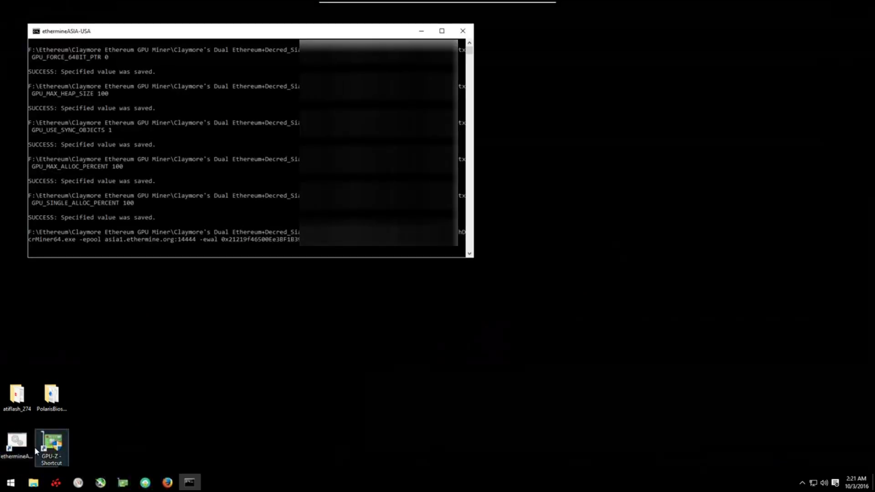